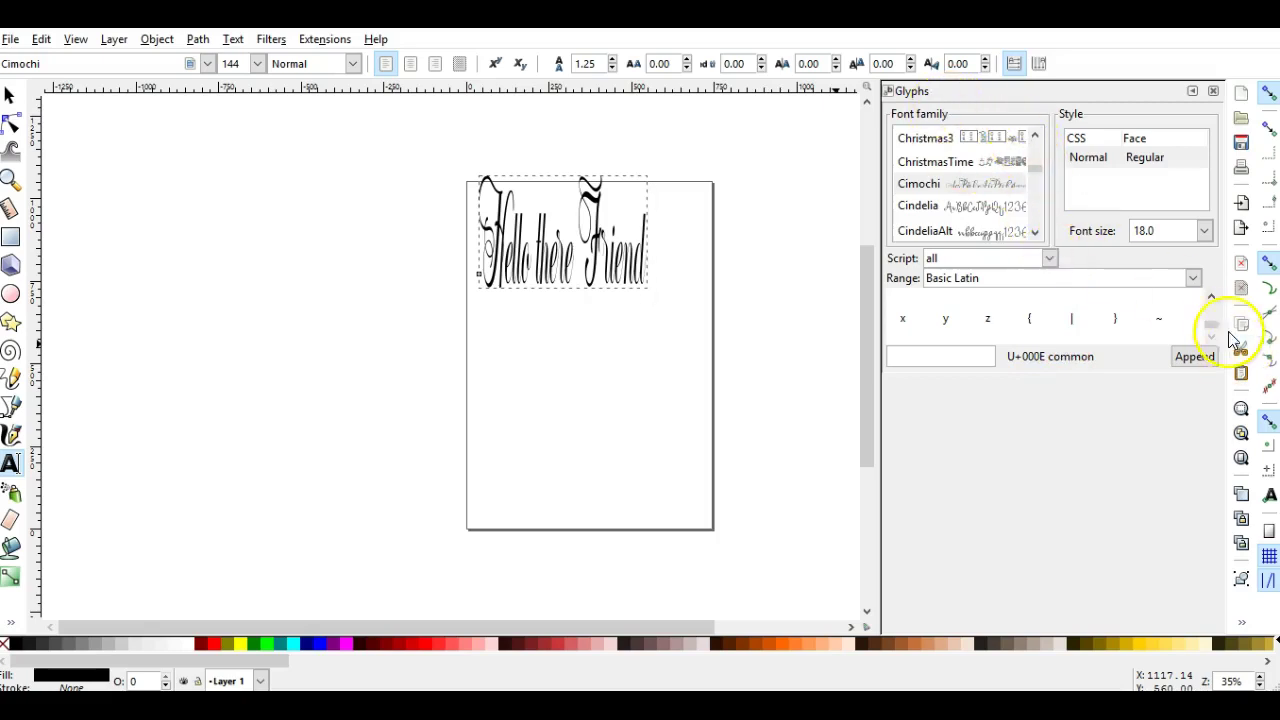
# - Browse Cimochi's Basic Latin glyphs in Inkscape's Glyphs panel beside the 144-size 'Hello there Friend' text
pyautogui.moveTo(1212, 321)
pyautogui.mouseDown()
pyautogui.moveTo(1212, 305)
pyautogui.moveTo(1213, 330)
pyautogui.mouseUp()
pyautogui.moveTo(572, 705)
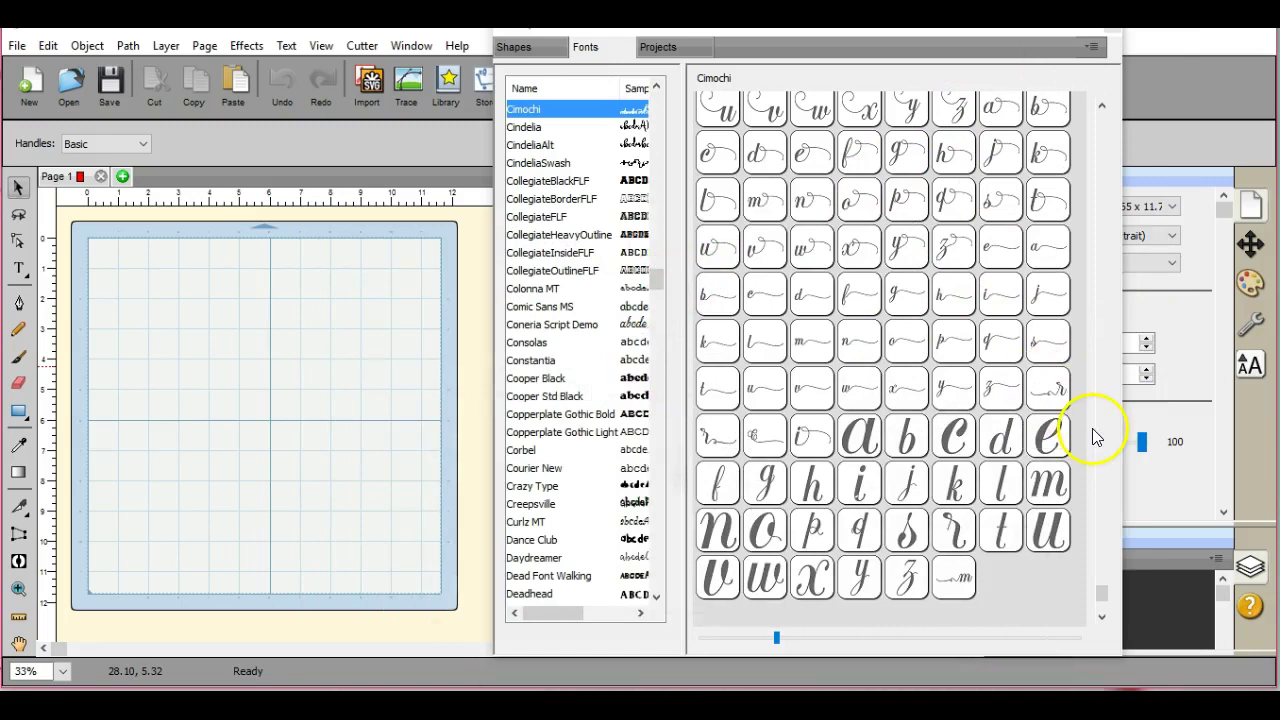
# - Type 'Hello There Friend' in Cimochi near the mat's upper left with the Text tool
pyautogui.click(1103, 107)
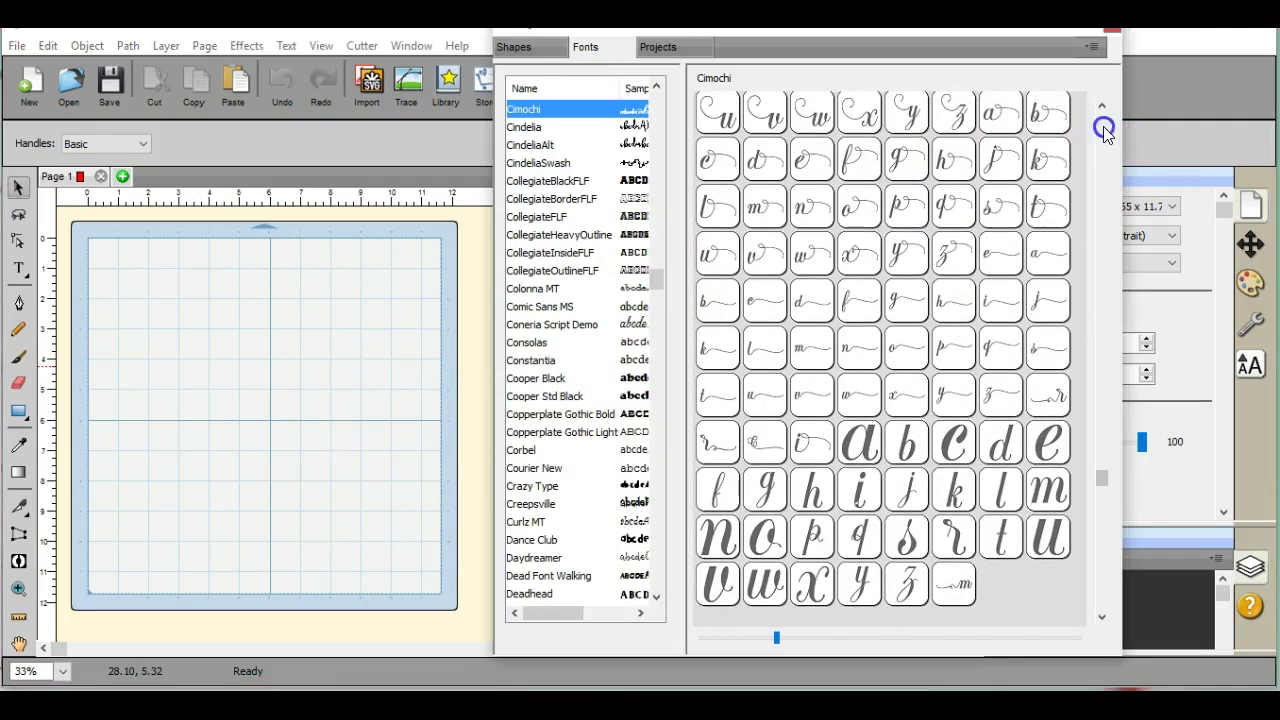
pyautogui.click(1103, 126)
pyautogui.click(1103, 126)
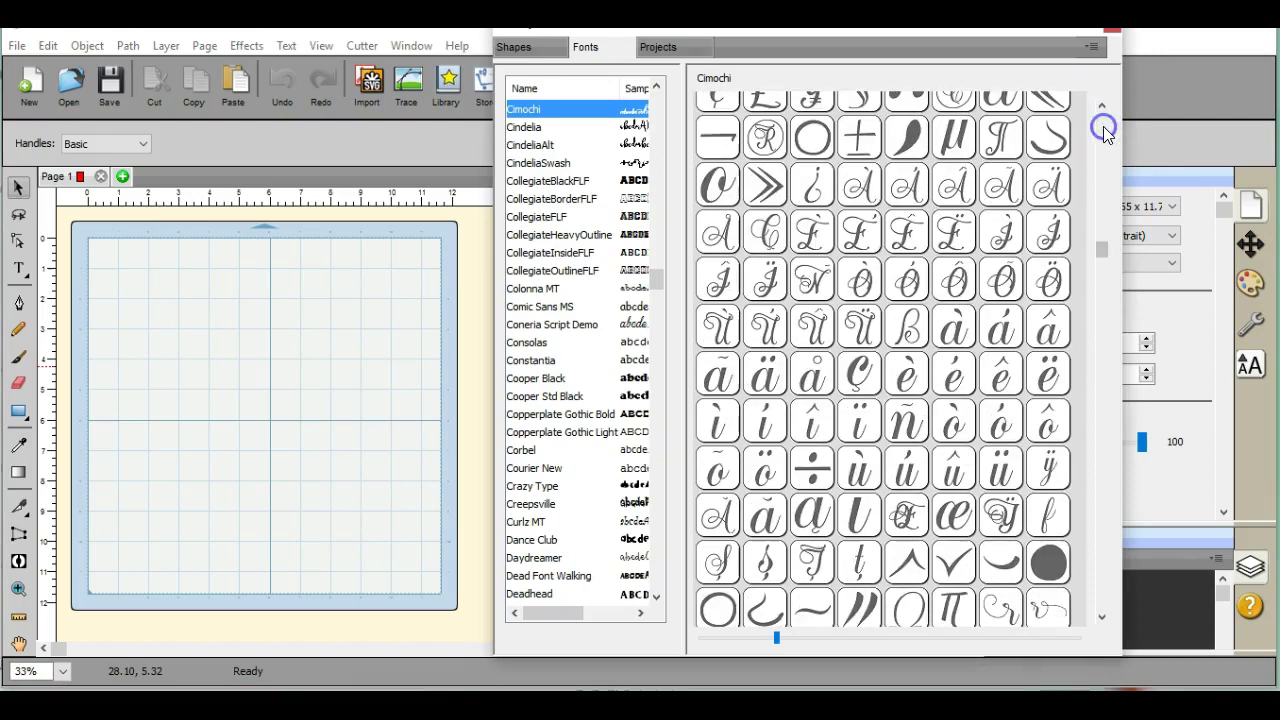
pyautogui.click(1103, 126)
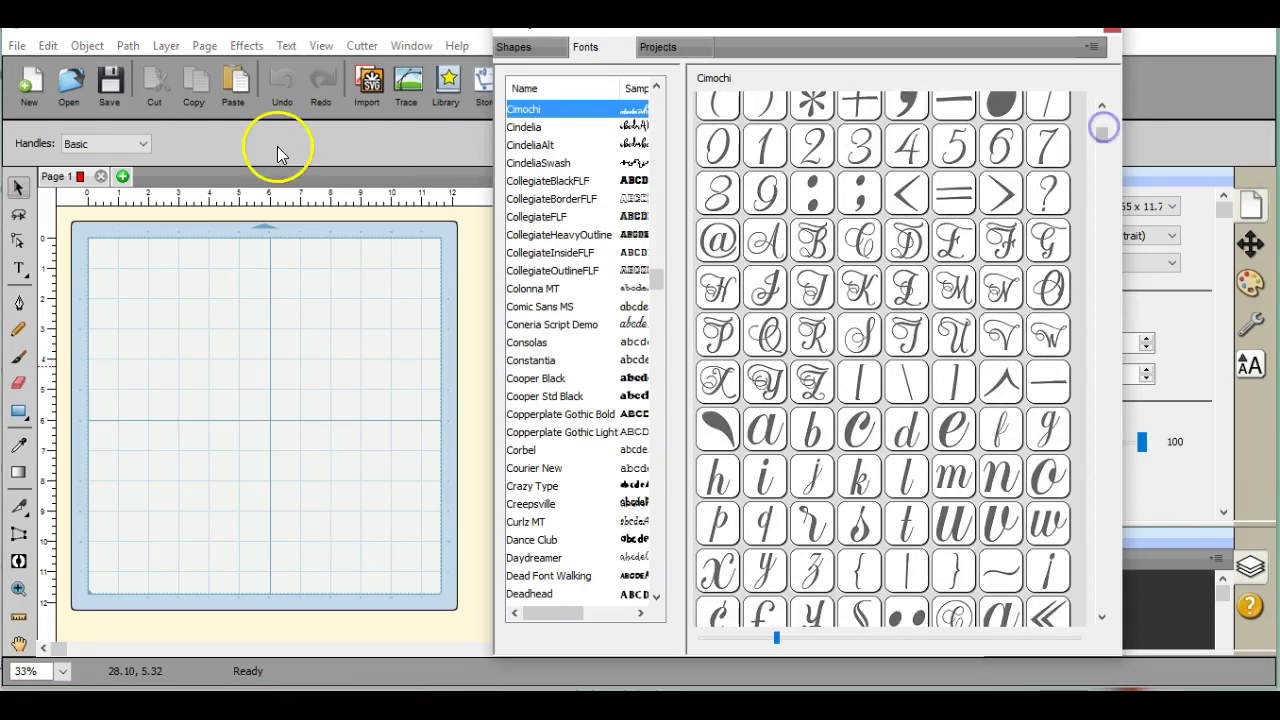
pyautogui.click(18, 268)
pyautogui.click(137, 300)
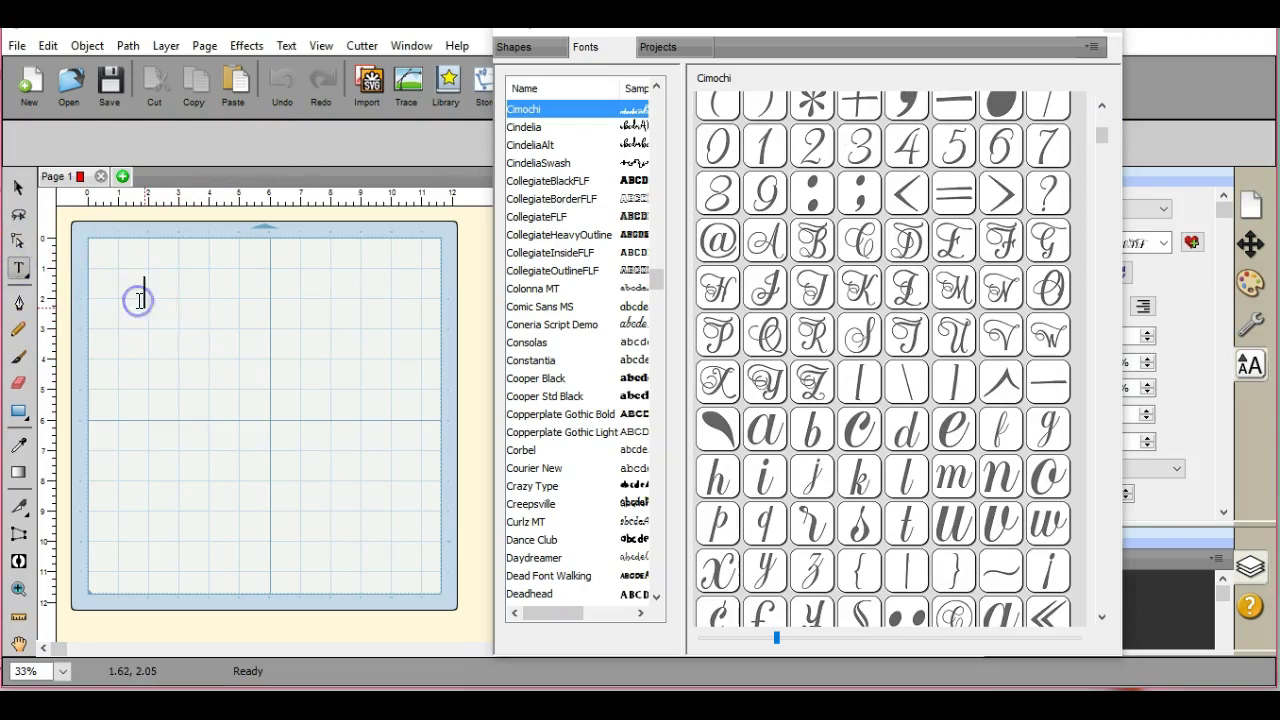
pyautogui.write('H')
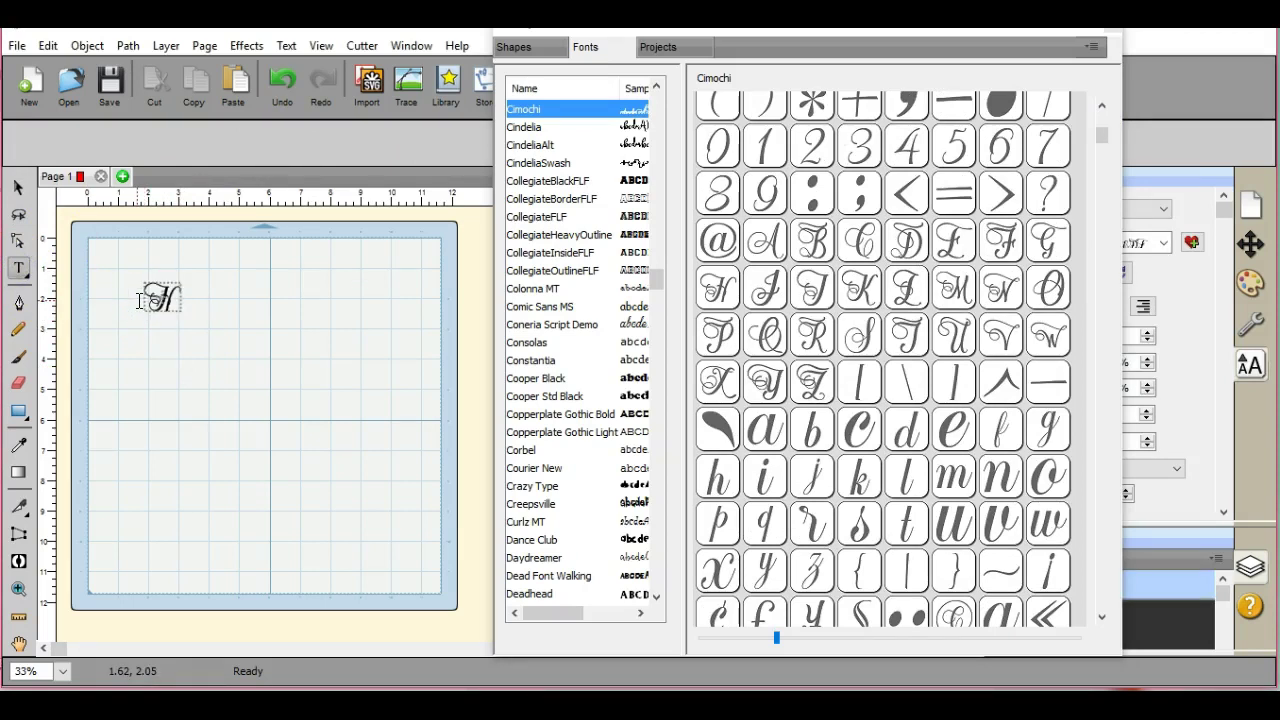
pyautogui.write('ello Th')
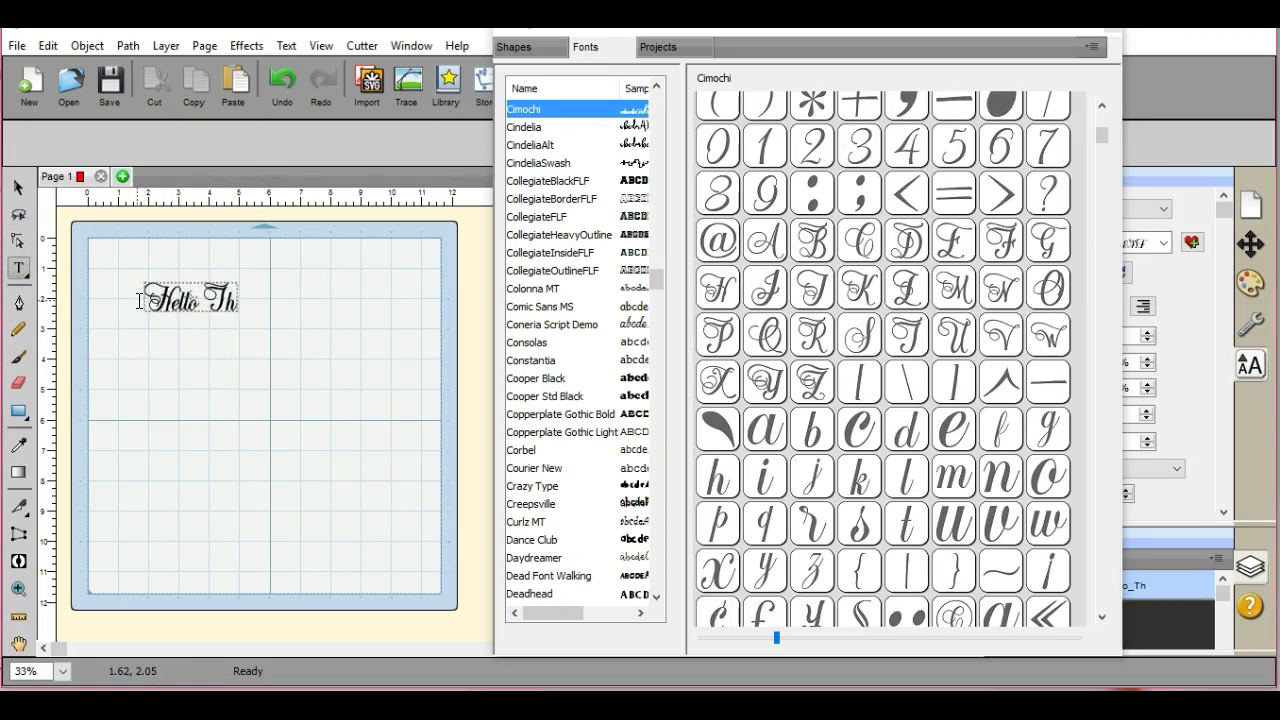
pyautogui.write('ere Friend')
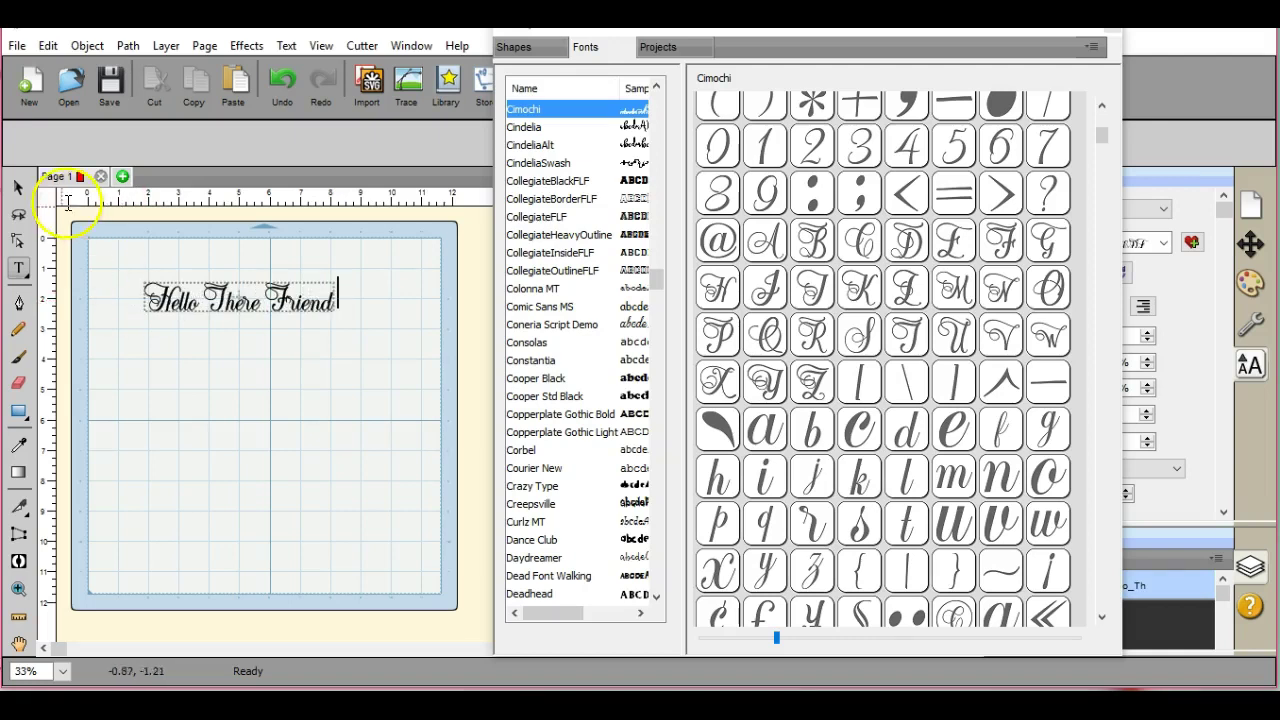
# - Move the text to the mat's top-left corner and enlarge it to span the mat's width
pyautogui.click(18, 187)
pyautogui.click(124, 268)
pyautogui.moveTo(124, 268); pyautogui.dragTo(80, 240)
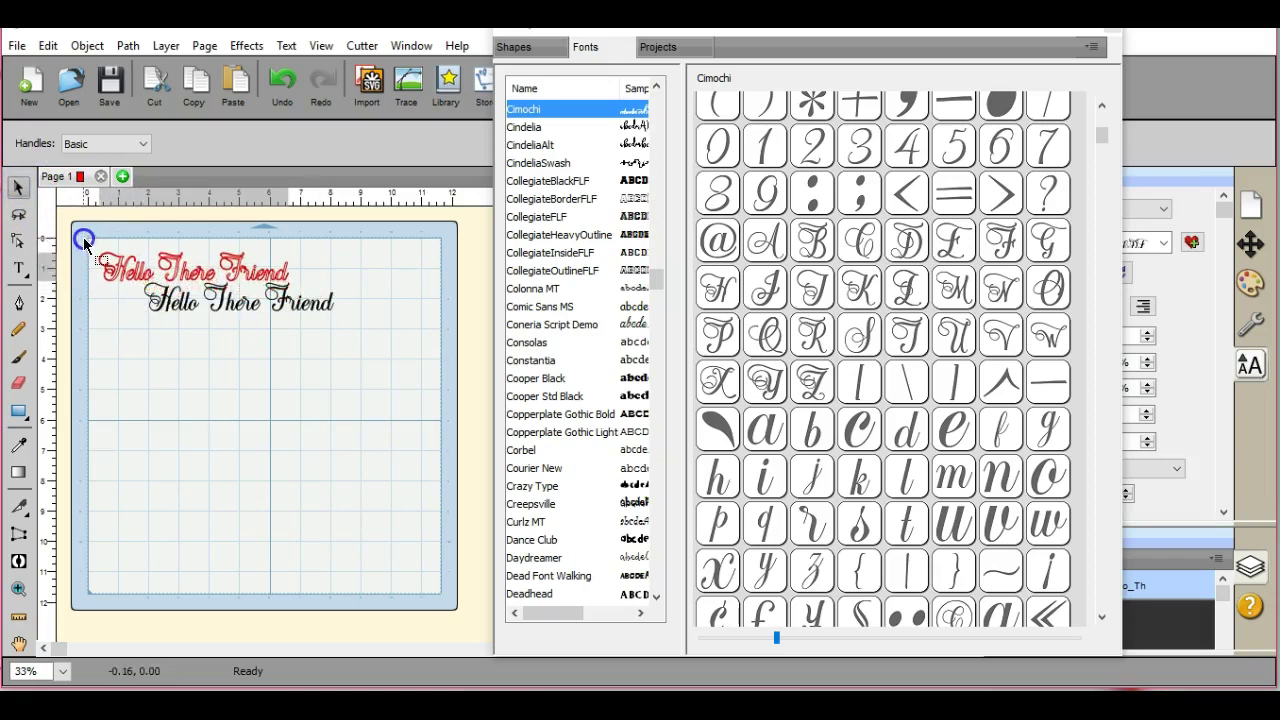
pyautogui.click(324, 320)
pyautogui.moveTo(324, 320); pyautogui.dragTo(440, 392)
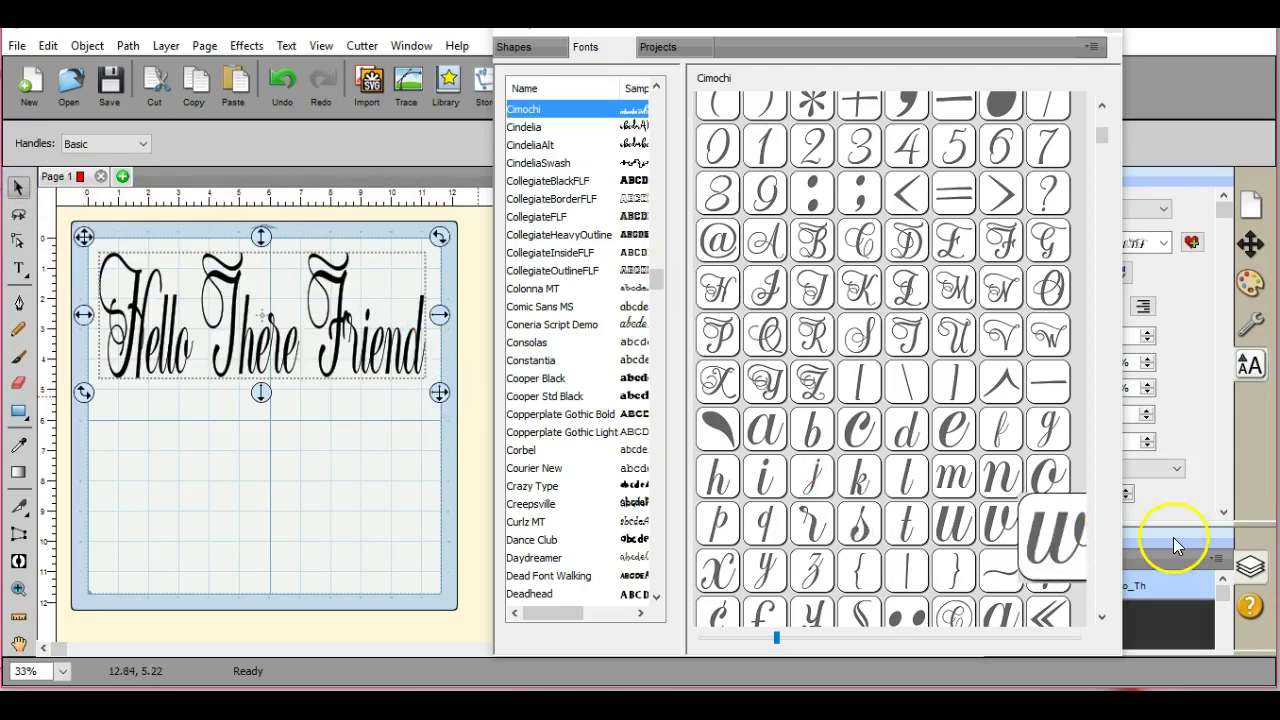
# - Scroll down through Cimochi's glyph grid
pyautogui.click(1102, 592)
pyautogui.click(1102, 592)
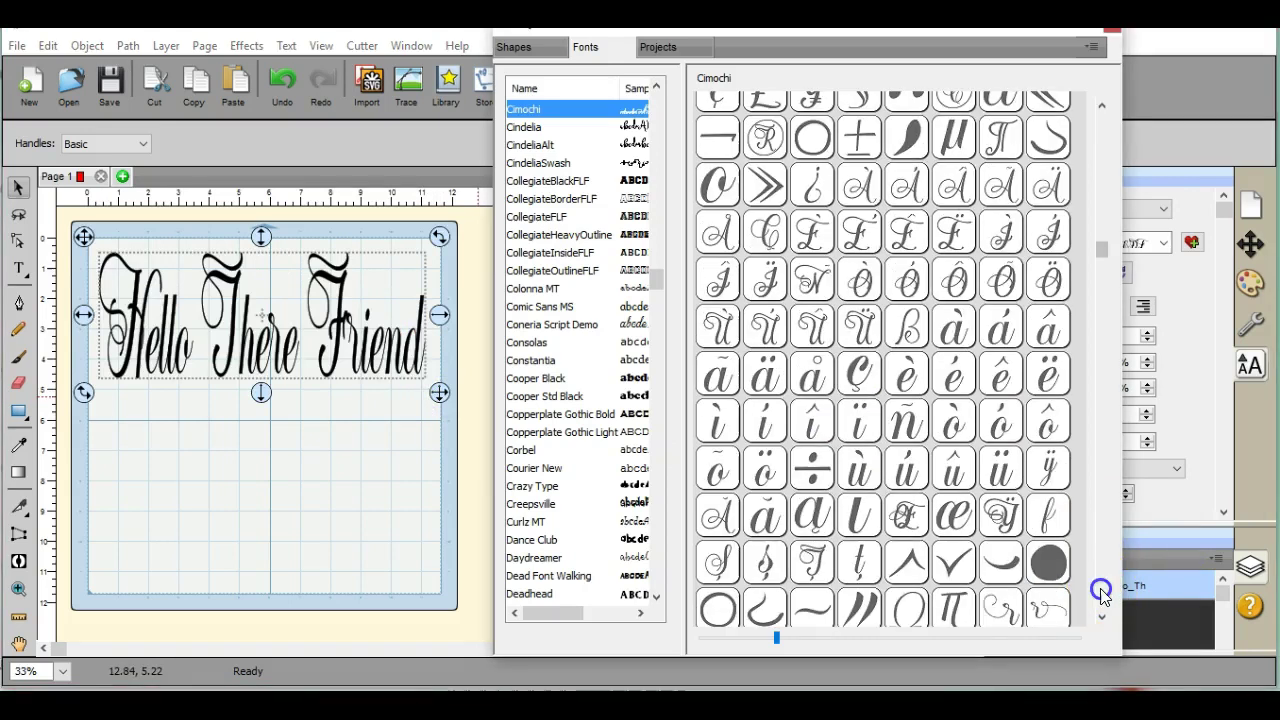
pyautogui.click(1102, 592)
pyautogui.click(1102, 592)
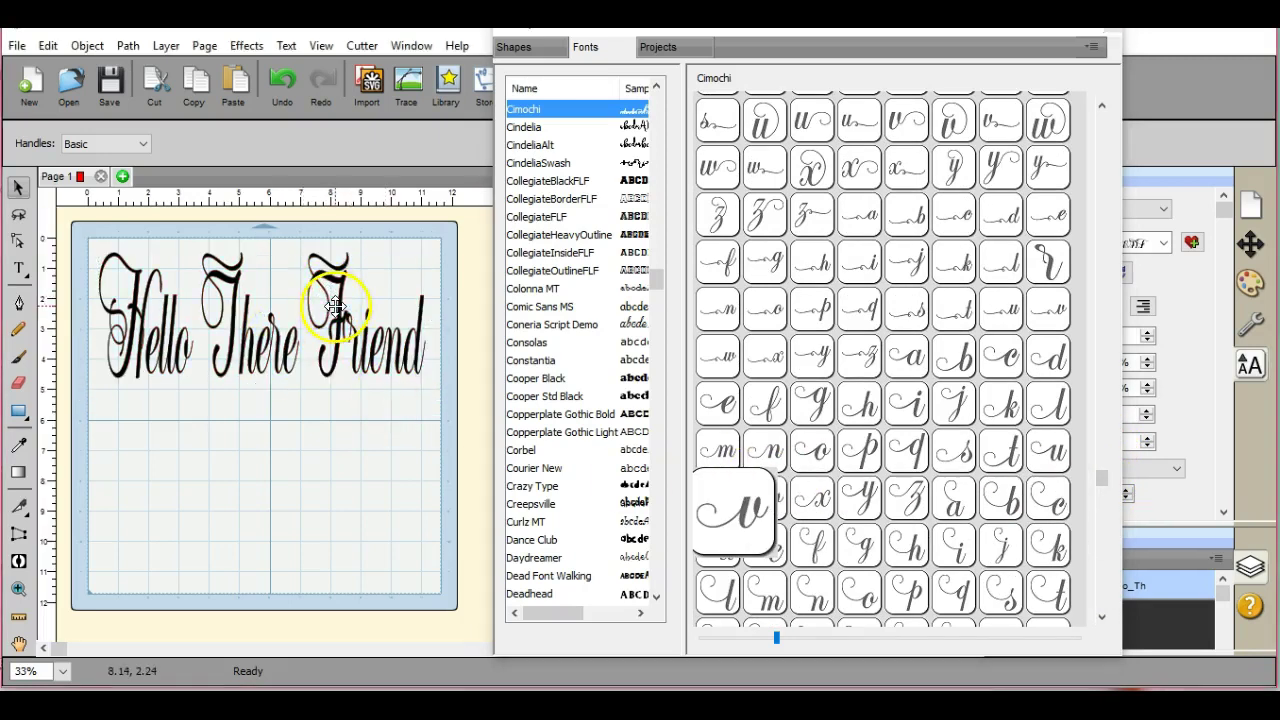
# - Ungroup the text into letters and insert the alternate d glyph after 'Frien'
pyautogui.click(88, 50)
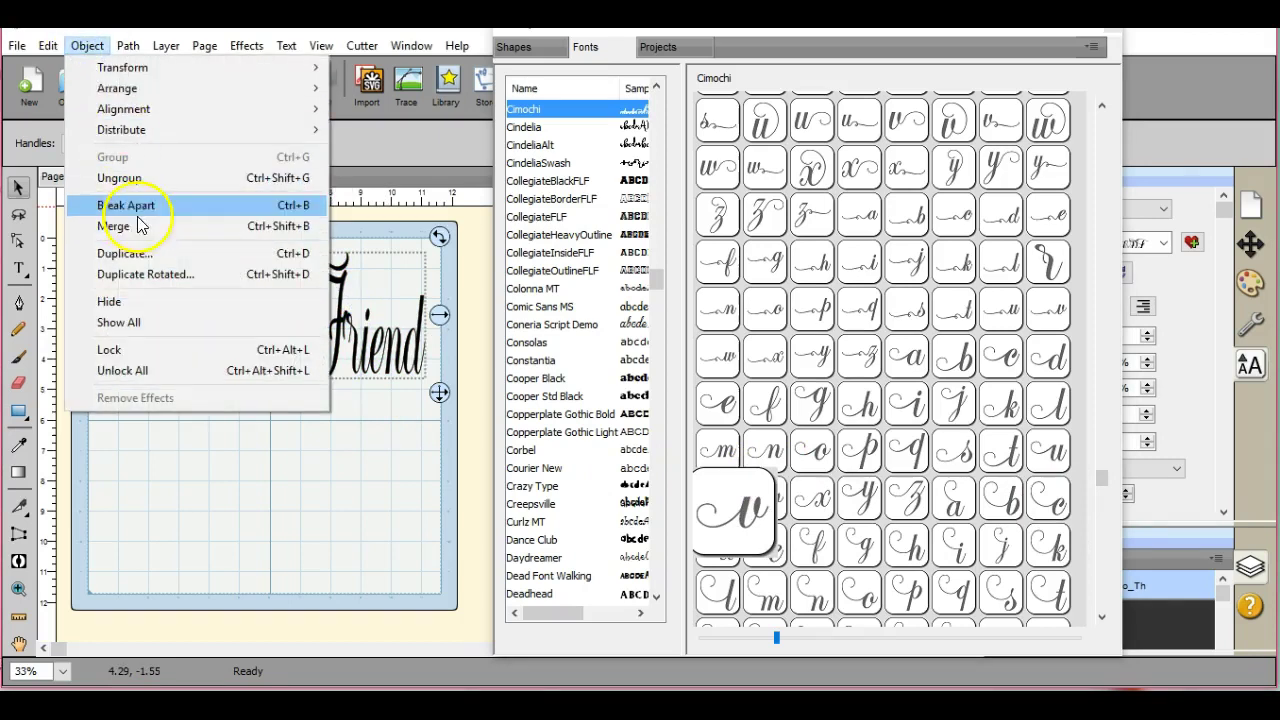
pyautogui.click(143, 177)
pyautogui.click(420, 333)
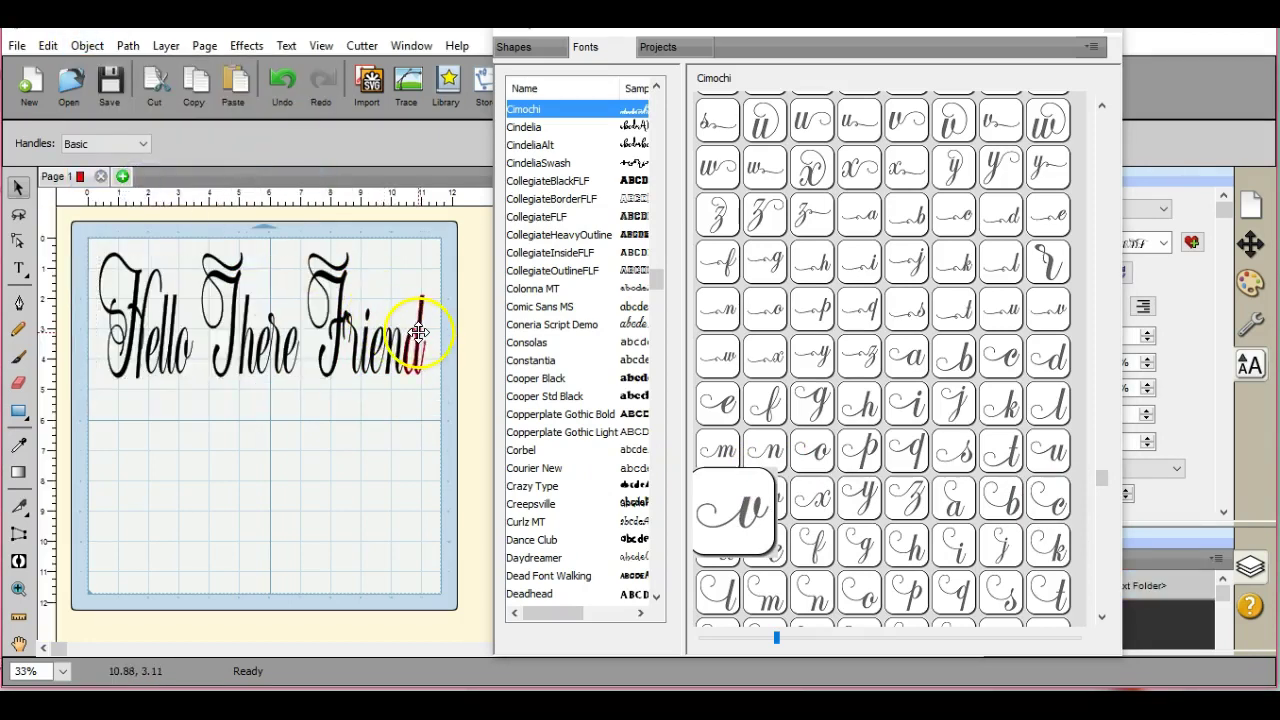
pyautogui.rightClick(420, 338)
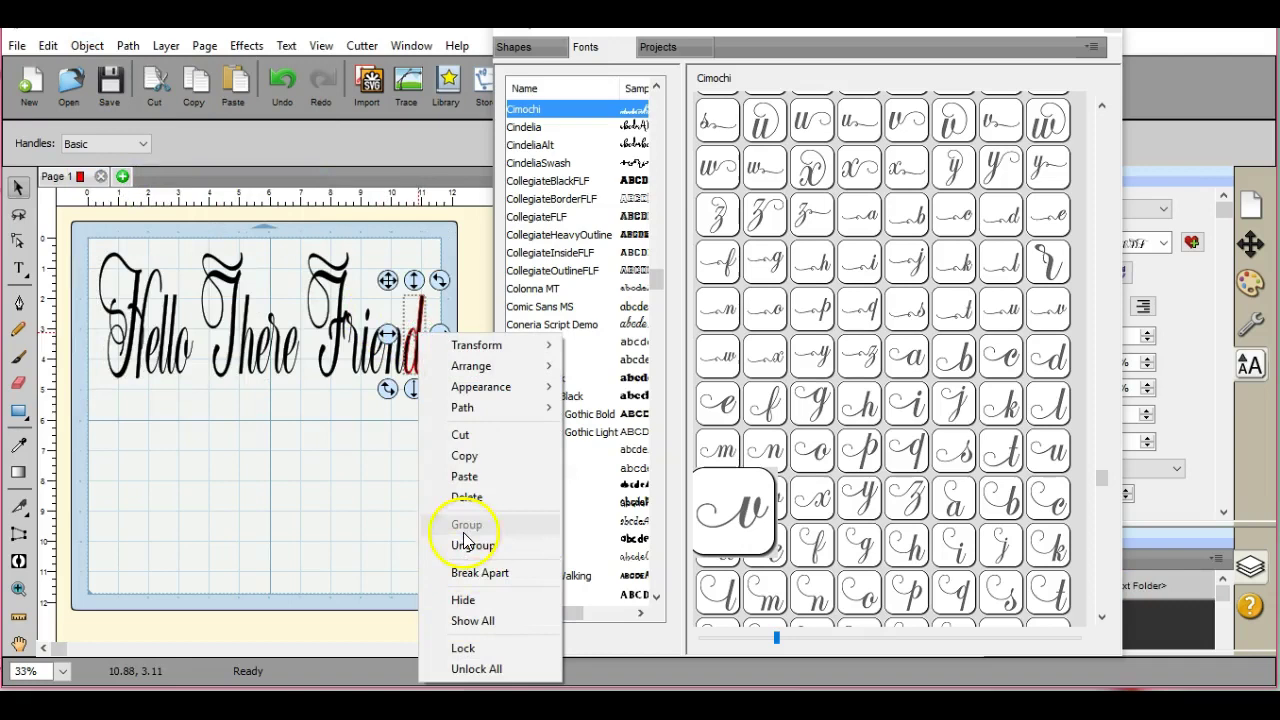
pyautogui.click(370, 545)
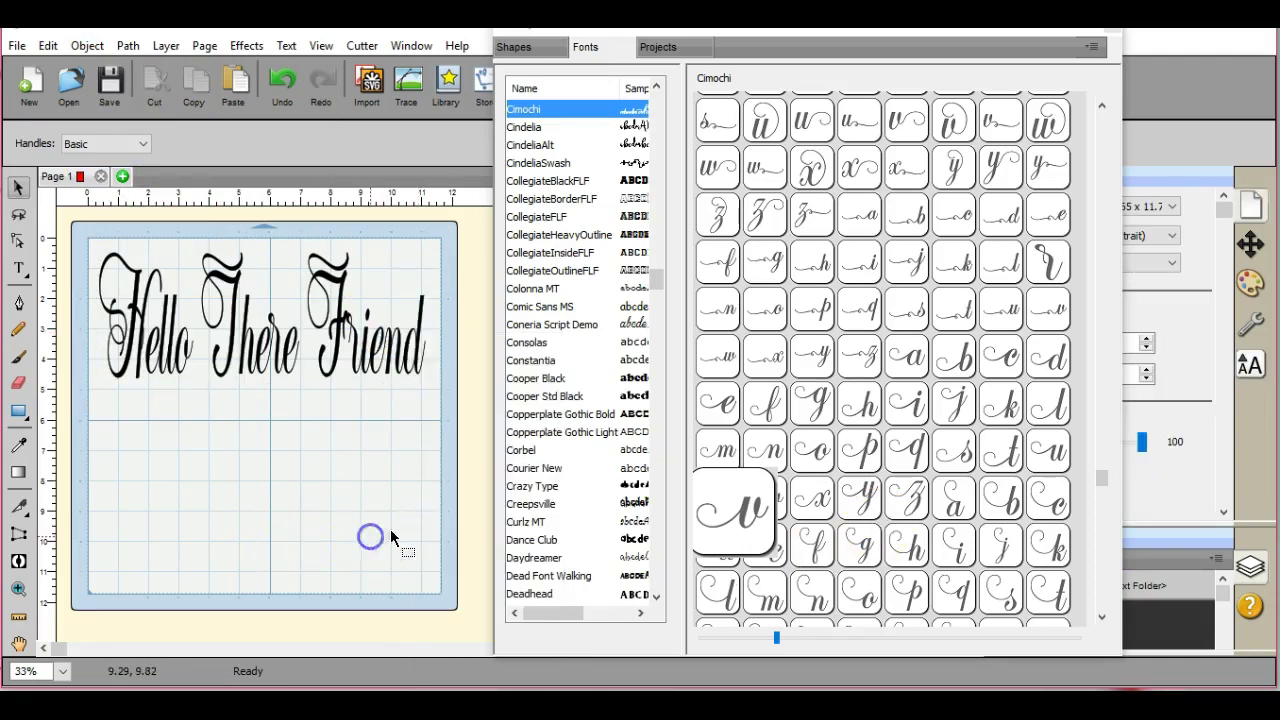
pyautogui.click(418, 338)
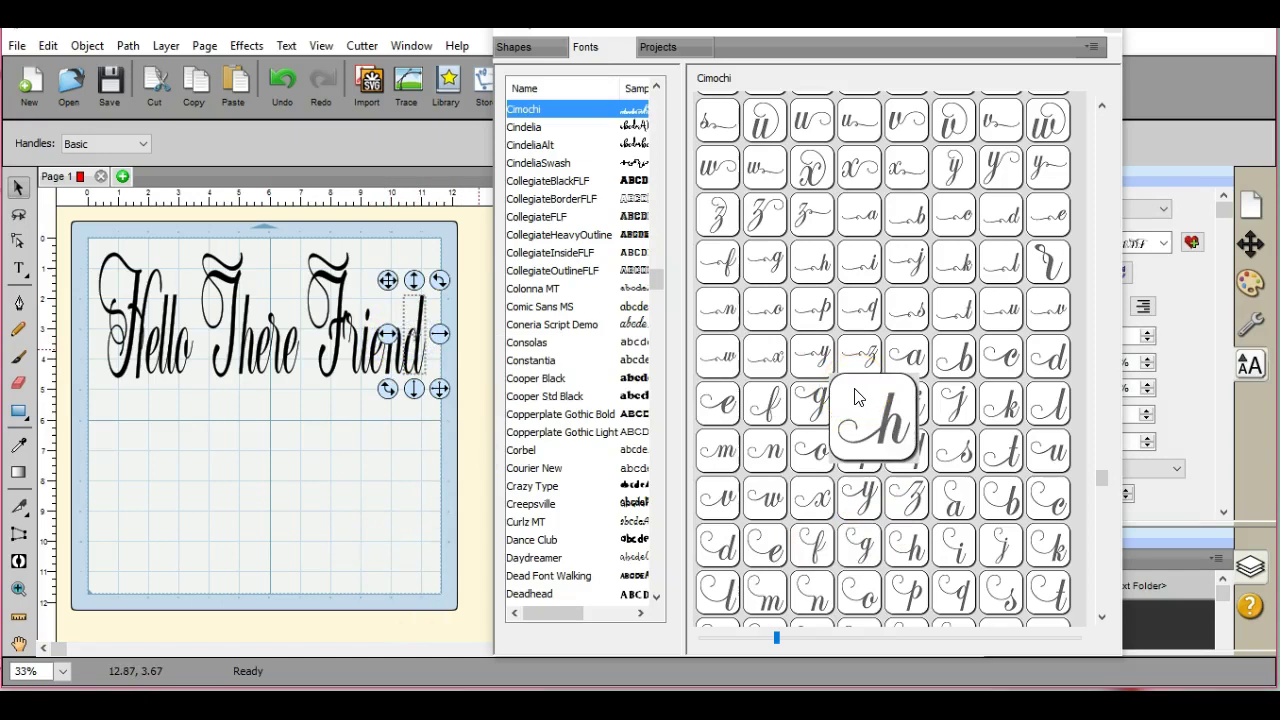
pyautogui.click(1050, 355)
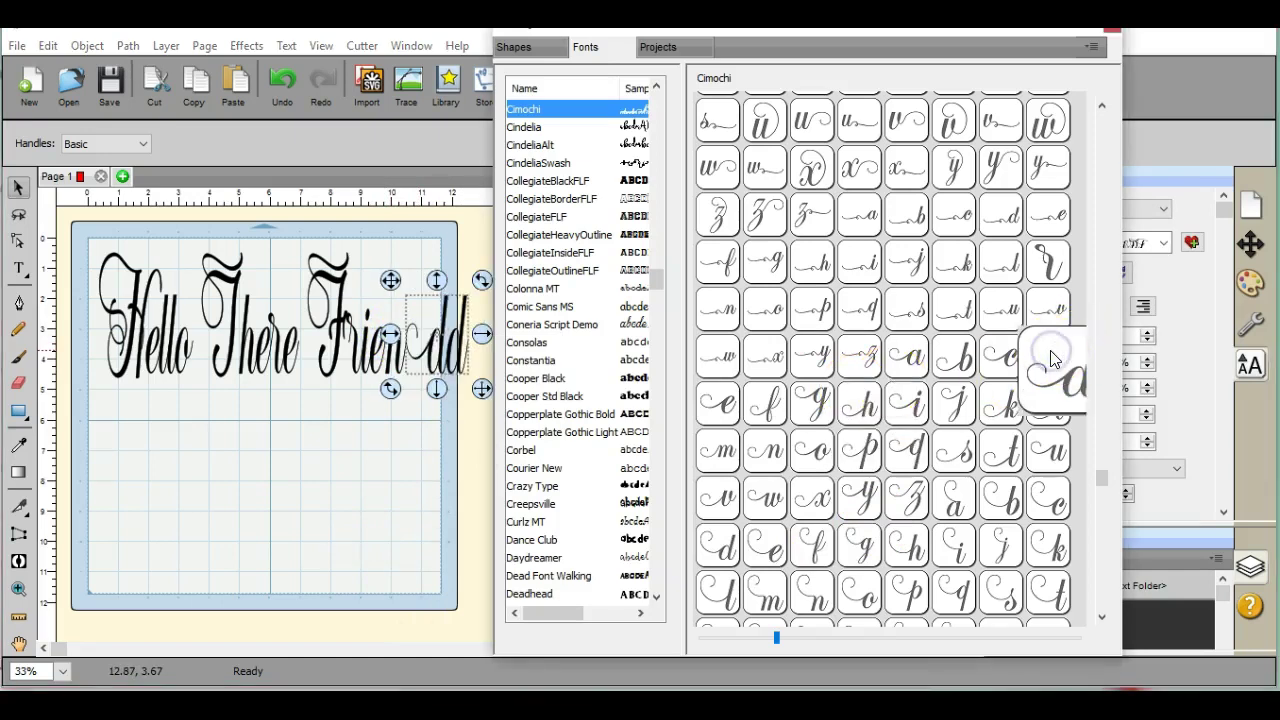
# - Ungroup the two d letters, delete the extra one, and slide the remaining d against the n
pyautogui.click(444, 420)
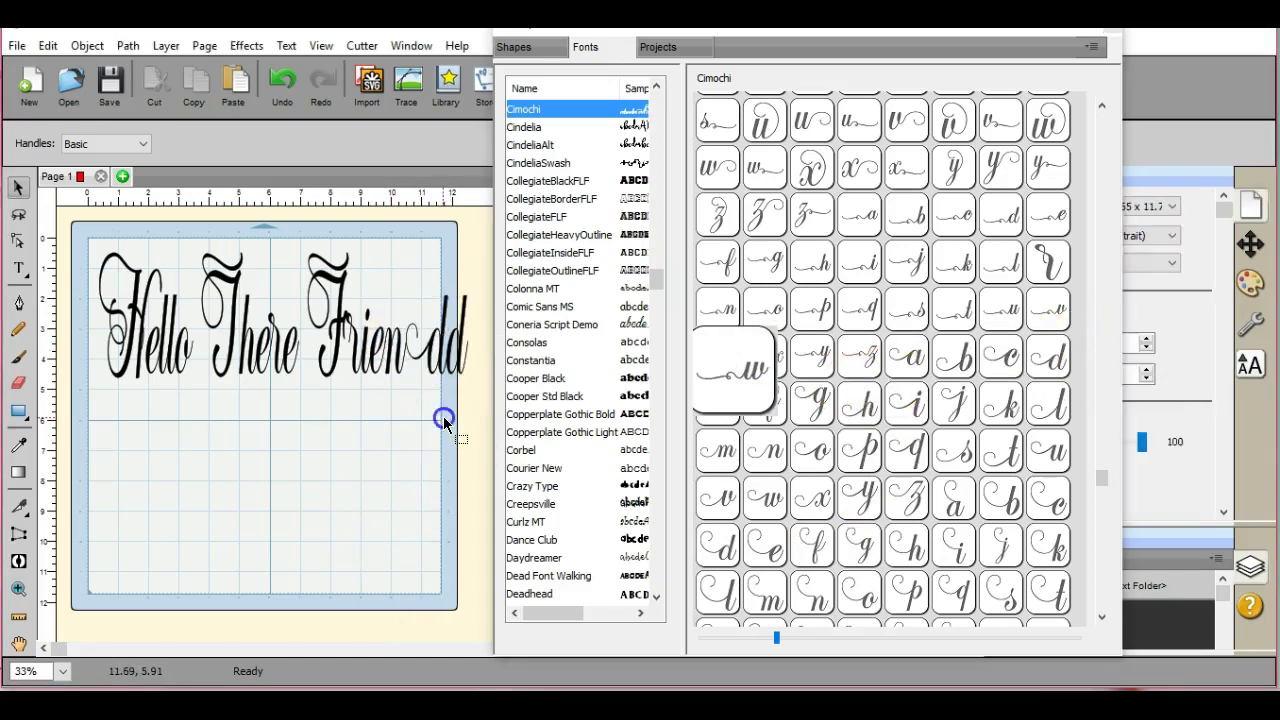
pyautogui.click(437, 335)
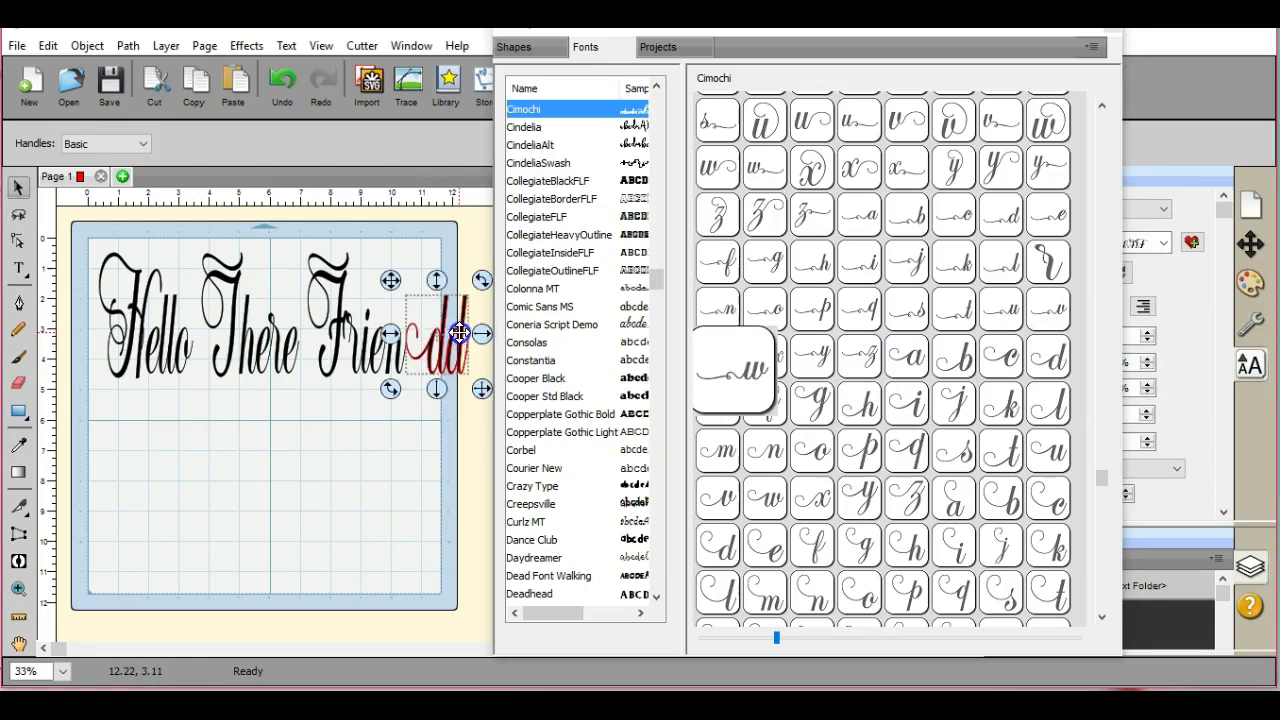
pyautogui.click(87, 45)
pyautogui.click(117, 179)
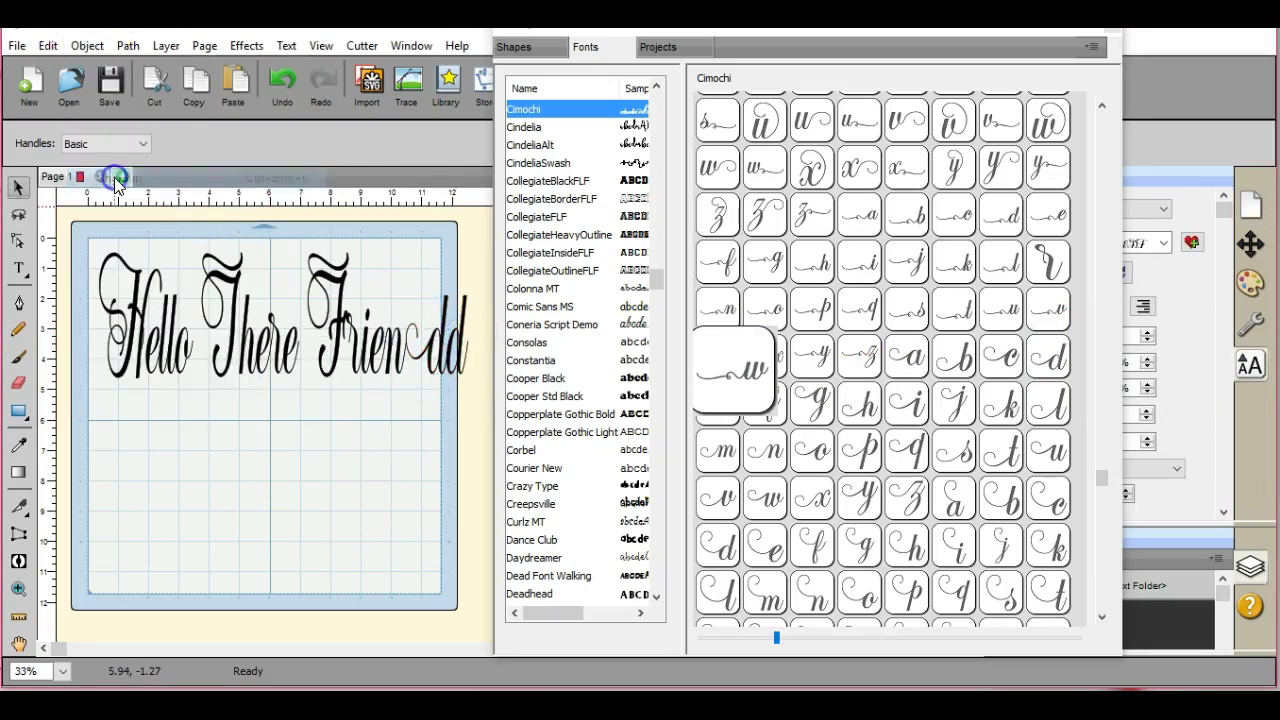
pyautogui.click(463, 332)
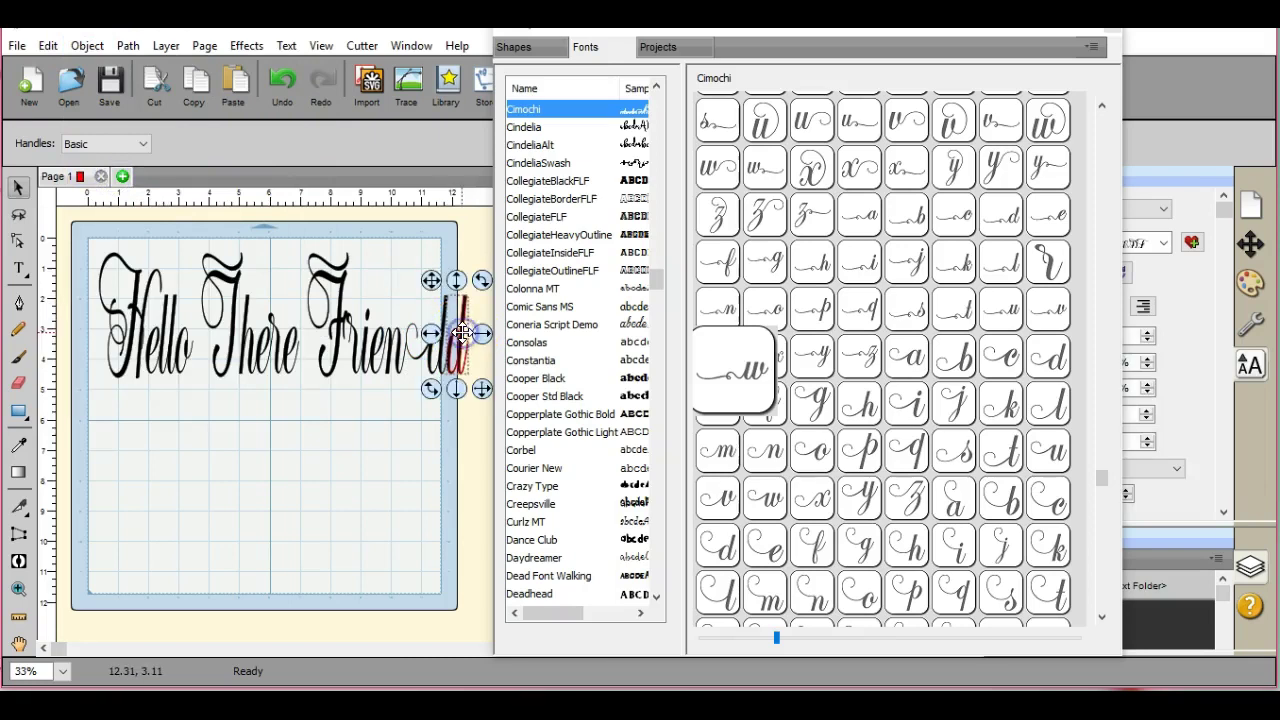
pyautogui.rightClick(463, 334)
pyautogui.click(508, 498)
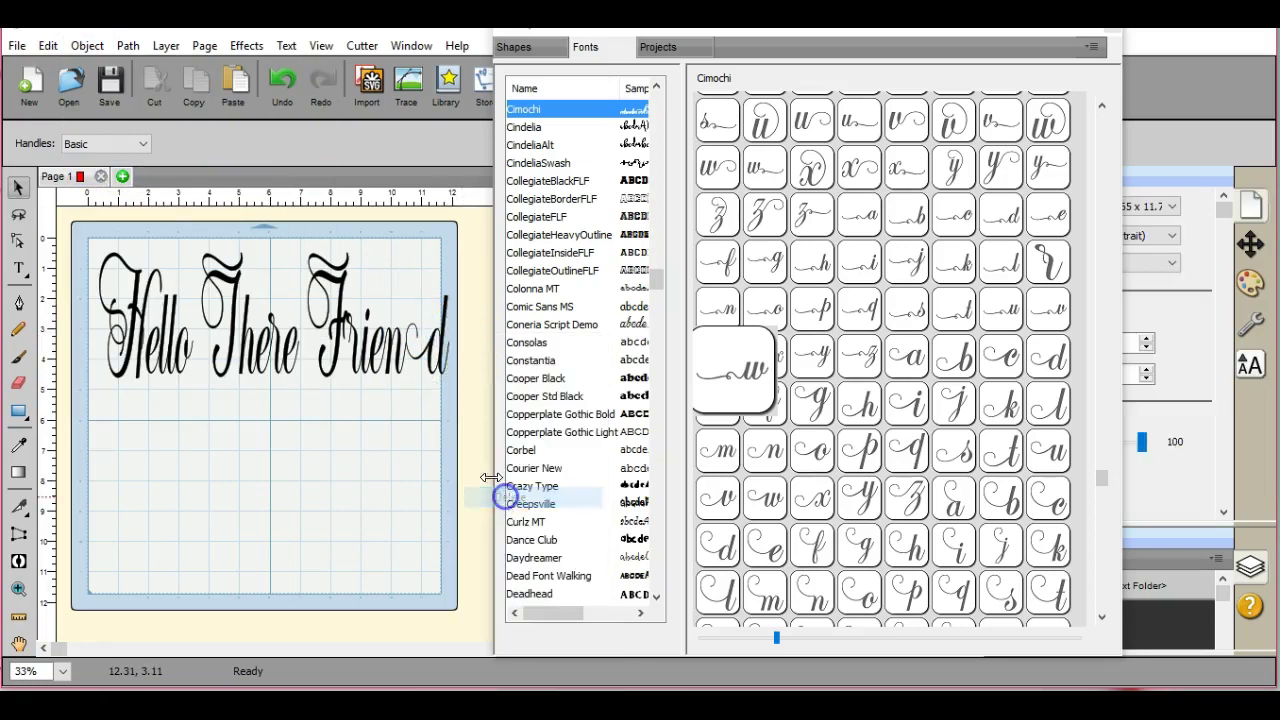
pyautogui.moveTo(438, 347); pyautogui.dragTo(420, 347)
# - Deselect the repositioned alternate d by clicking empty space on the mat
pyautogui.click(357, 451)
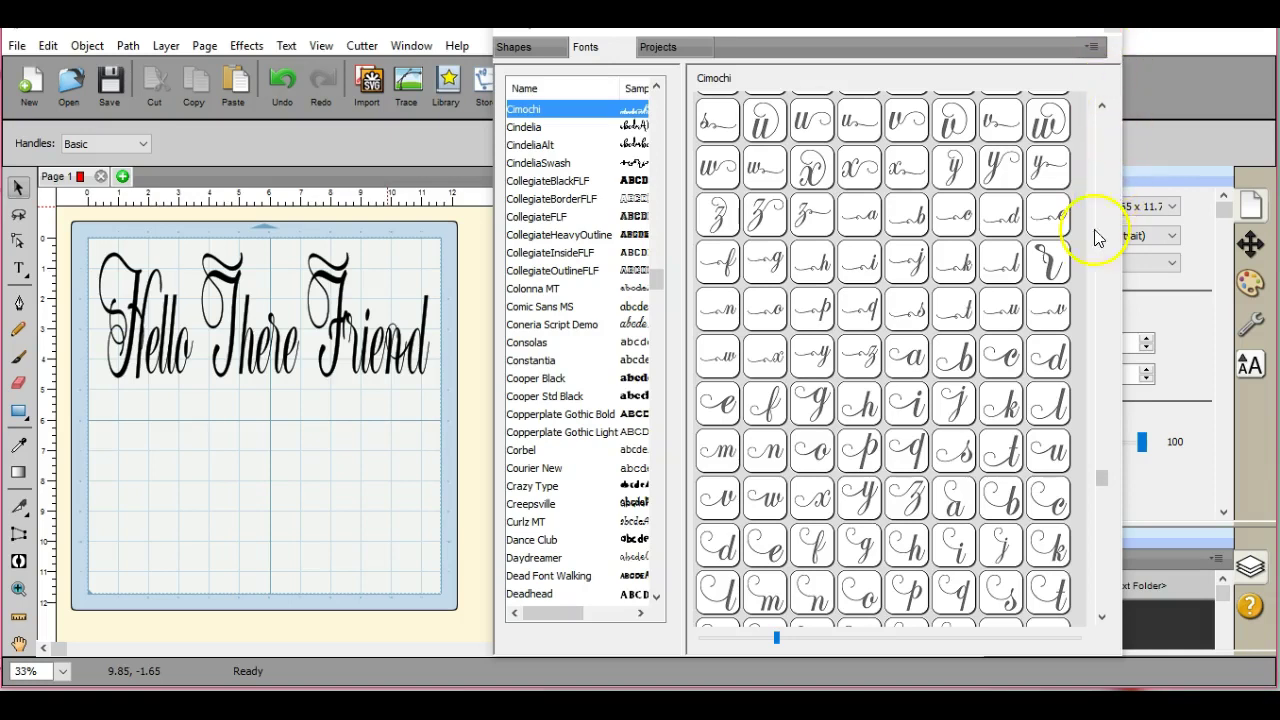
pyautogui.moveTo(1104, 477); pyautogui.dragTo(1108, 566)
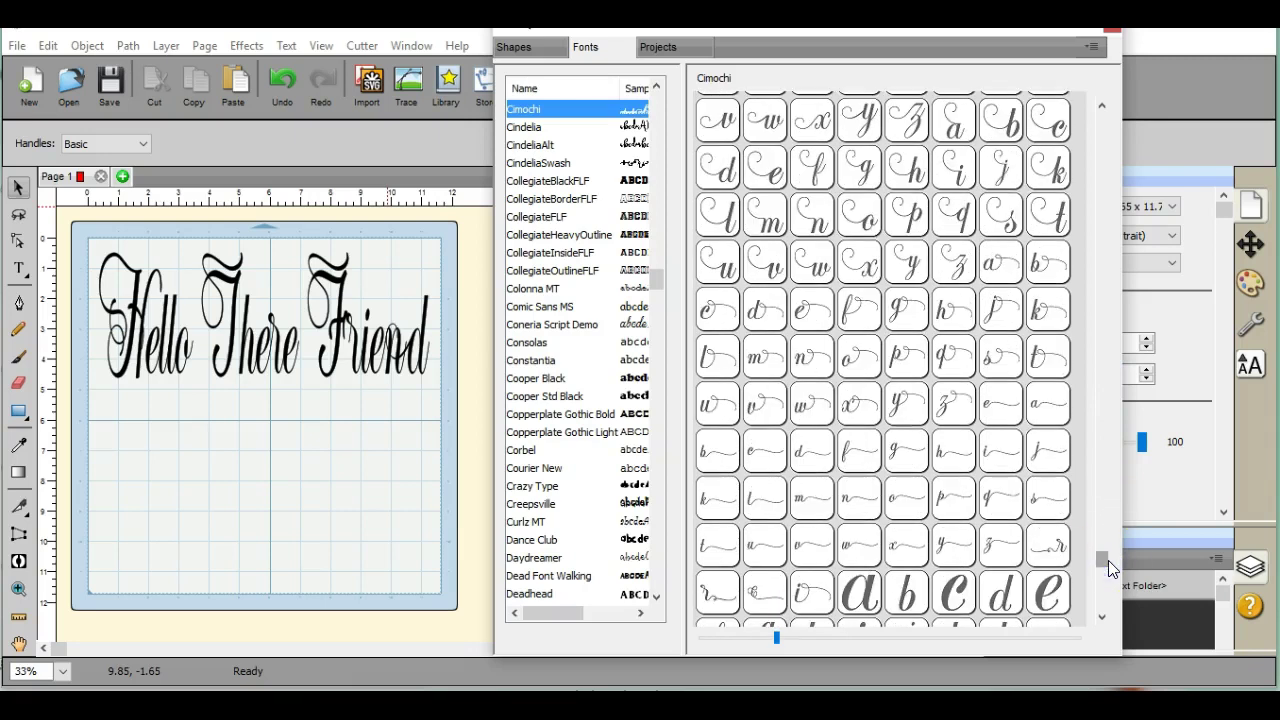